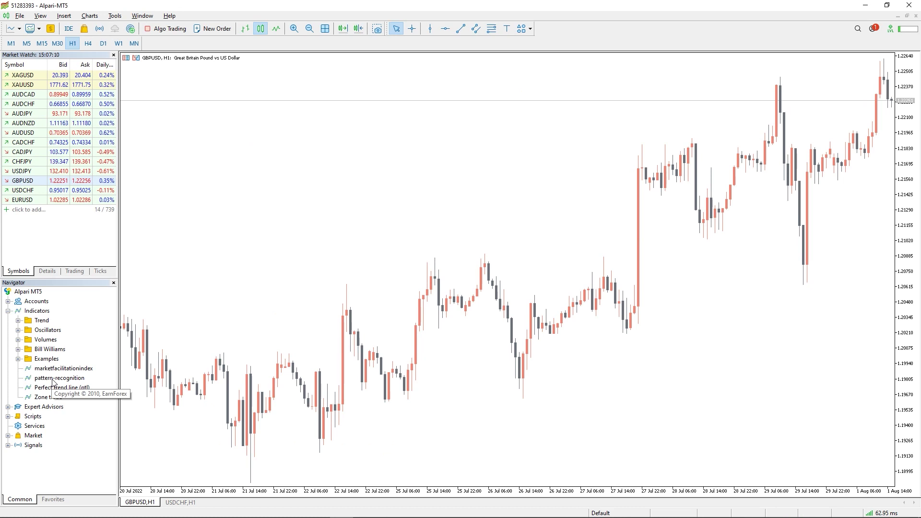
Drag pattern-recognition onto the GBPUSD H1 chart and accept its default settings
left_click(51, 380)
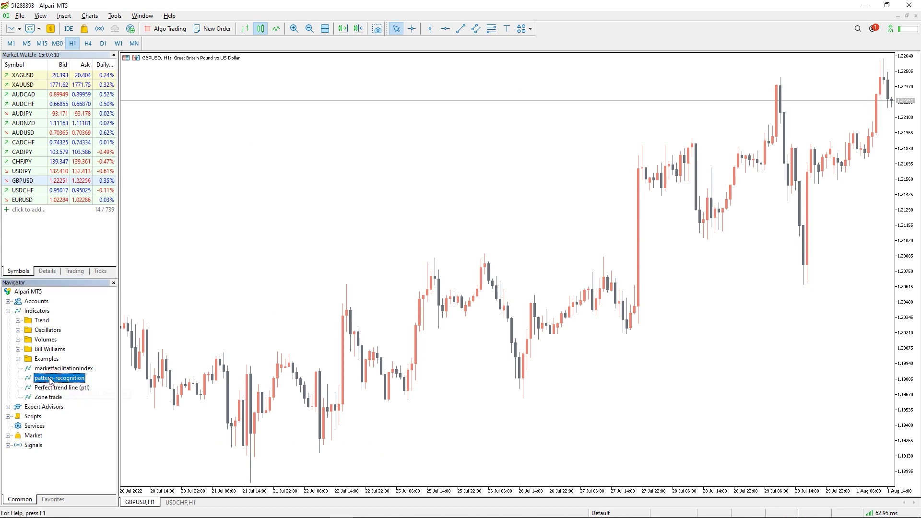
left_click_drag(361, 262, 415, 228)
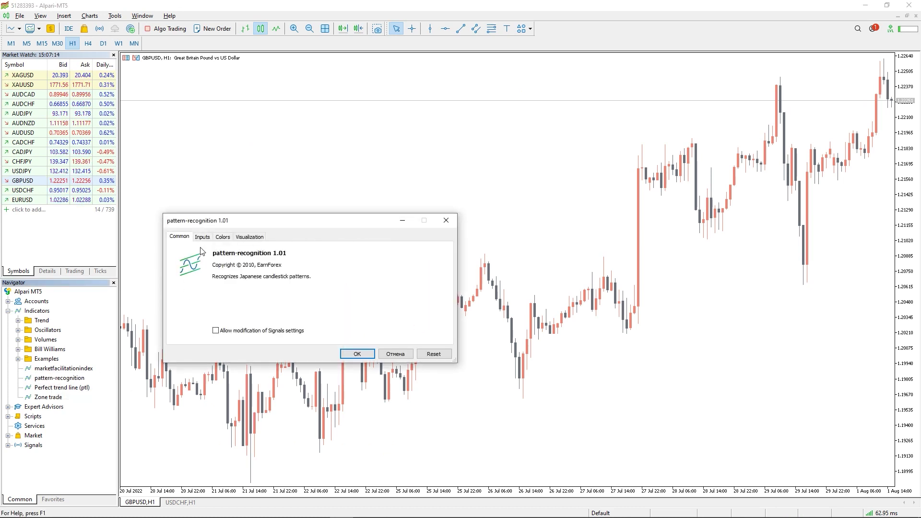
left_click(349, 353)
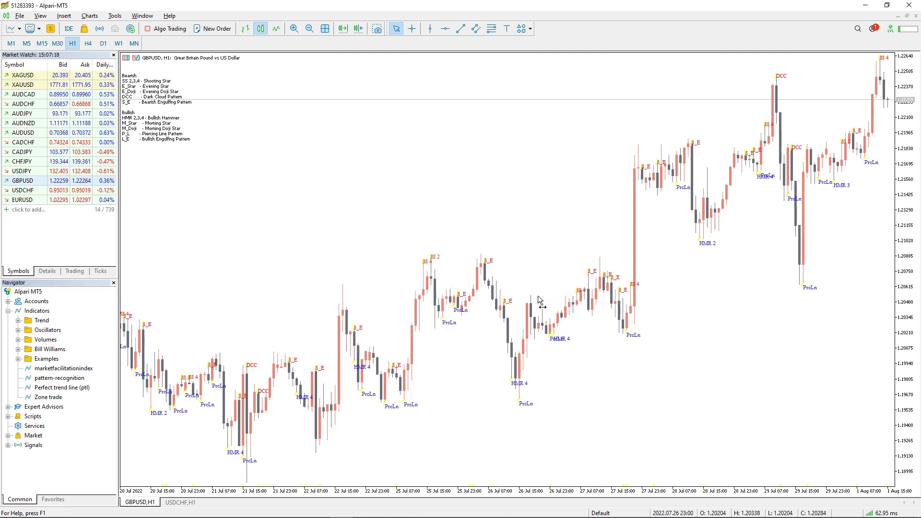
scroll(538, 299, "up", 10)
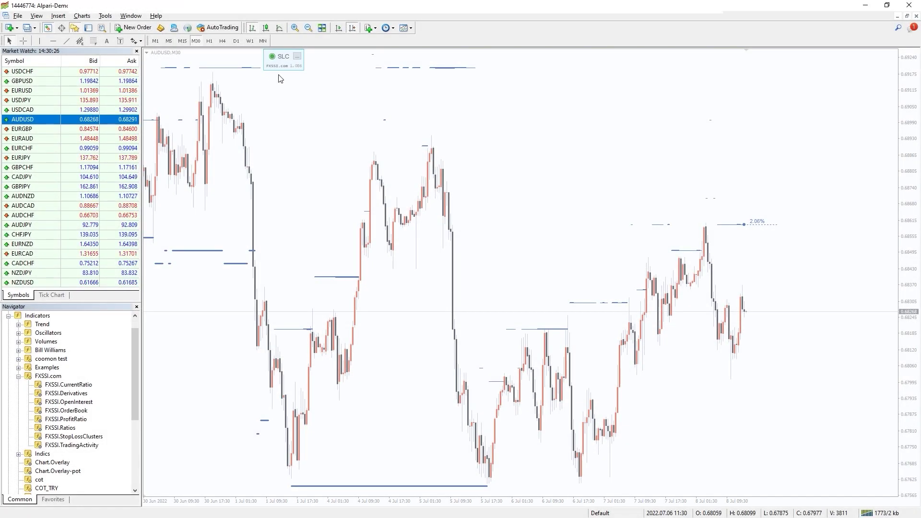
Pan the AUDUSD chart back, then highlight the top of GBPUSD M30's late-June range
left_click_drag(221, 209, 315, 171)
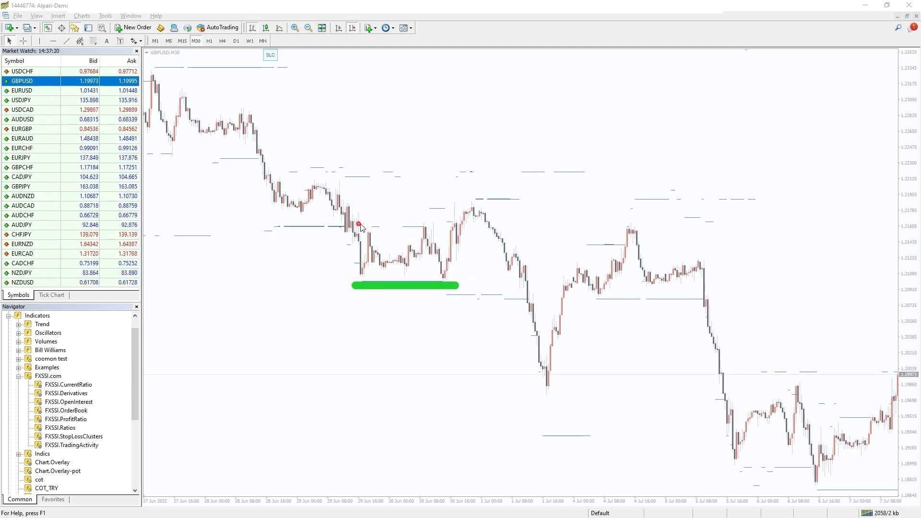
left_click_drag(360, 224, 442, 224)
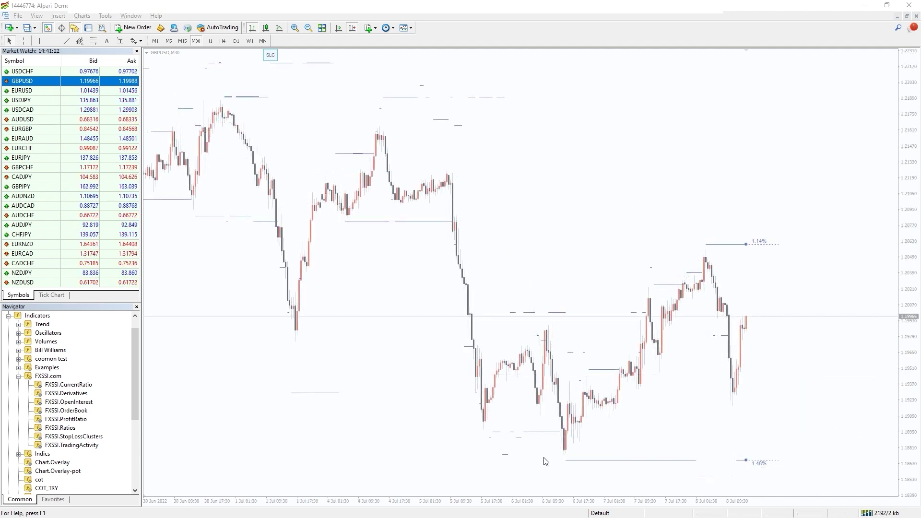
Highlight the lowest cluster level and the two upper levels around 1.16%
left_click_drag(529, 468, 717, 476)
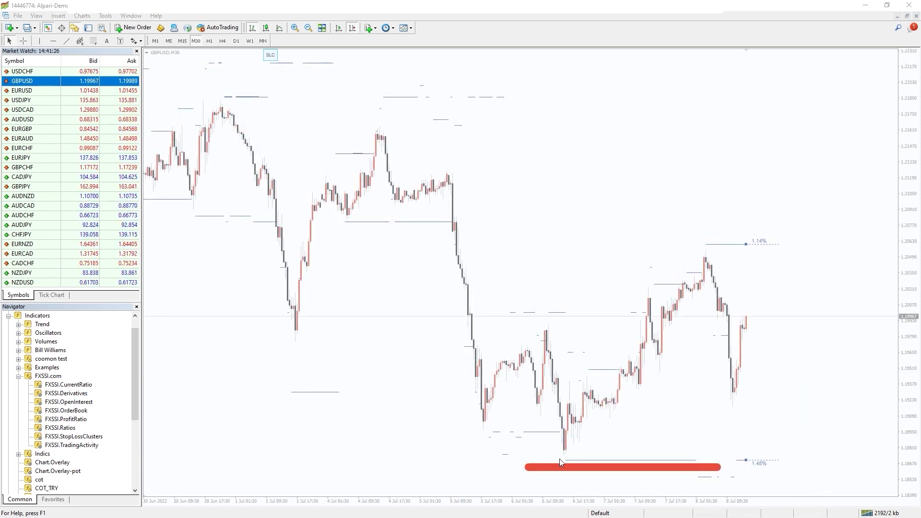
mouse_move(535, 241)
left_mouse_down()
mouse_move(677, 251)
mouse_move(782, 246)
left_mouse_up()
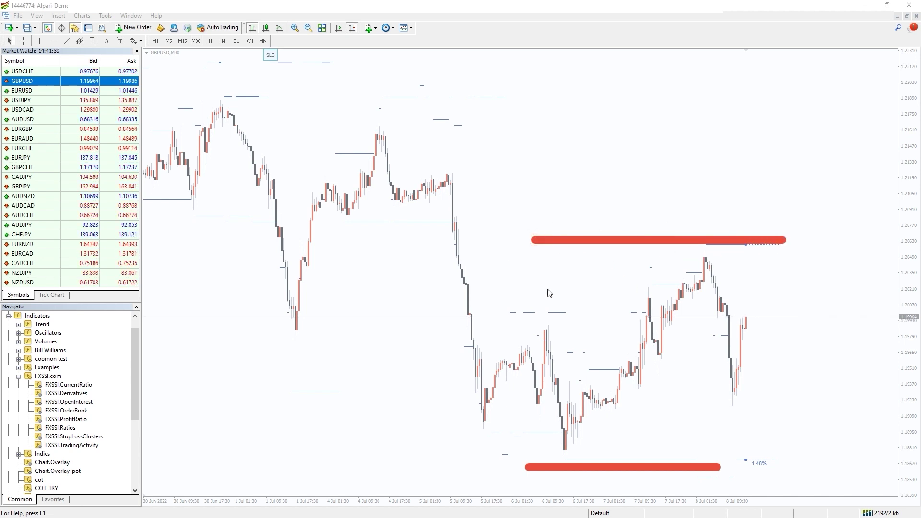
left_click_drag(554, 219, 683, 220)
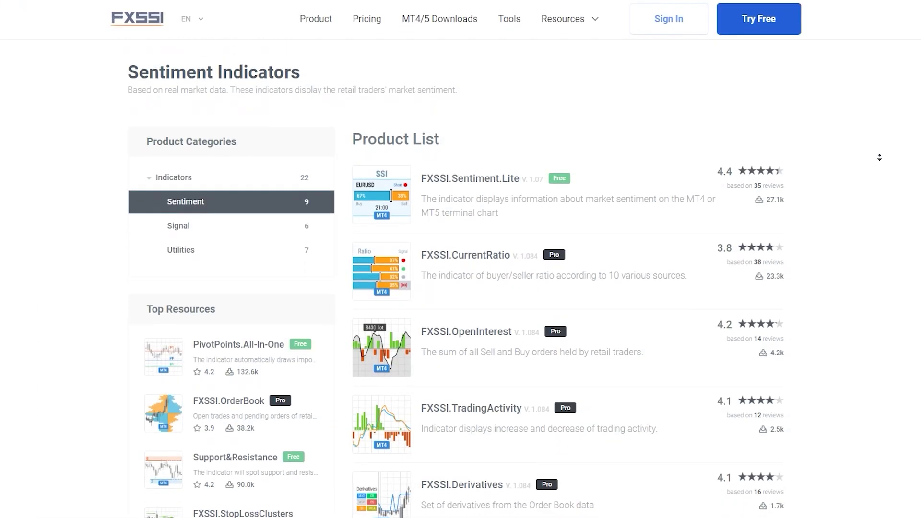
Start the FXSSI Pro free trial sign-up, then pan MT5's GBPUSD chart forward to 6–12 Jul
scroll(879, 157, "down", 4)
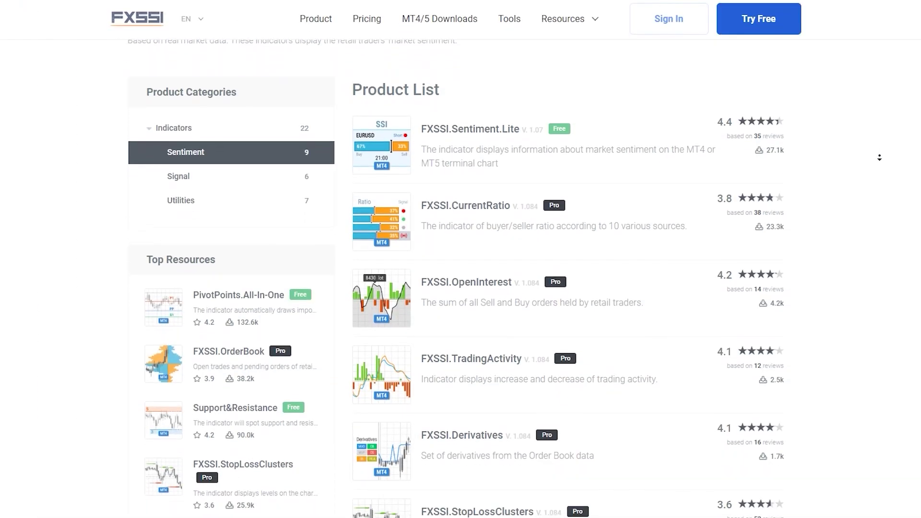
scroll(879, 157, "down", 3)
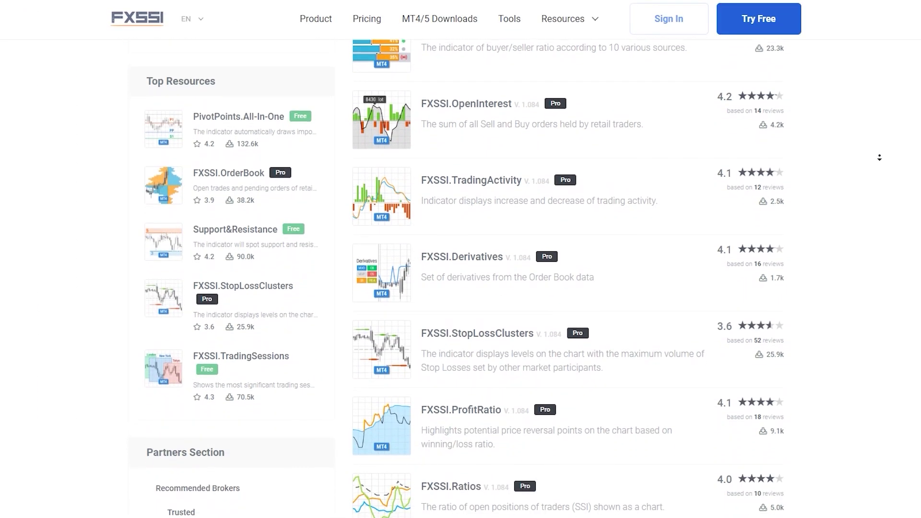
left_click(766, 26)
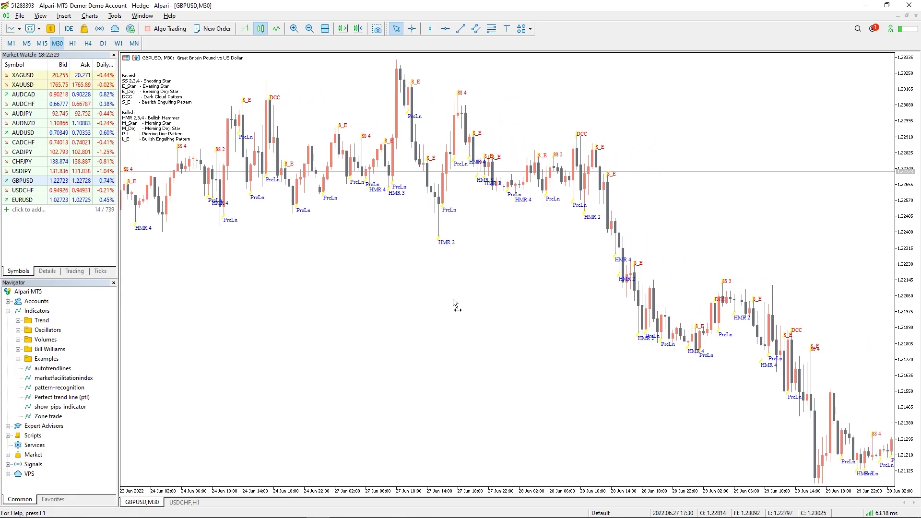
left_click_drag(453, 298, 282, 202)
left_click_drag(638, 331, 386, 266)
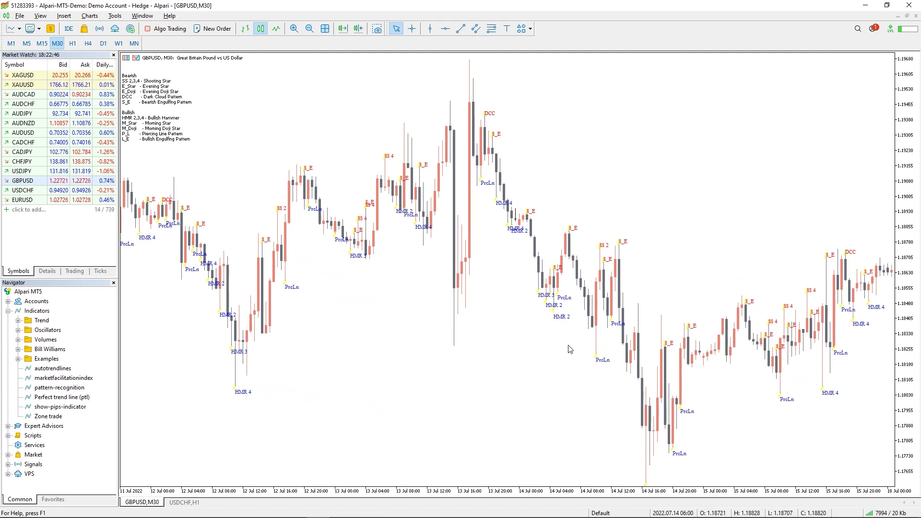
Move to mid-July bars, circle the legend, and underline the Bearish and Bullish Engulfing entries
left_click_drag(570, 349, 416, 278)
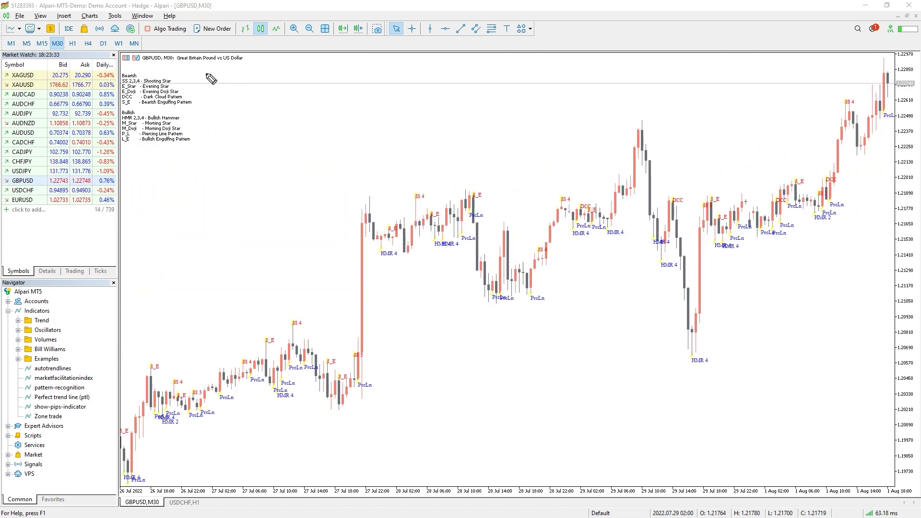
mouse_move(211, 80)
left_mouse_down()
mouse_move(155, 63)
mouse_move(110, 74)
mouse_move(106, 120)
mouse_move(164, 163)
mouse_move(214, 135)
mouse_move(210, 83)
left_mouse_up()
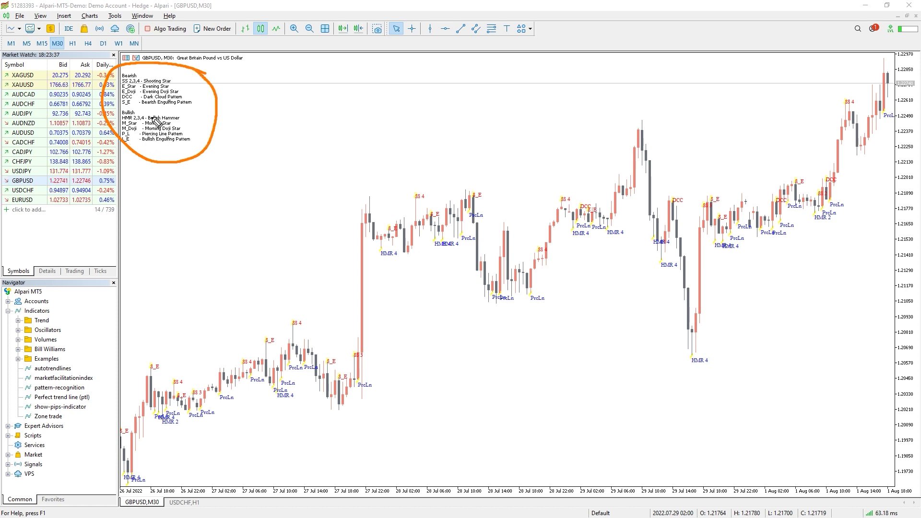
left_click_drag(145, 107, 190, 107)
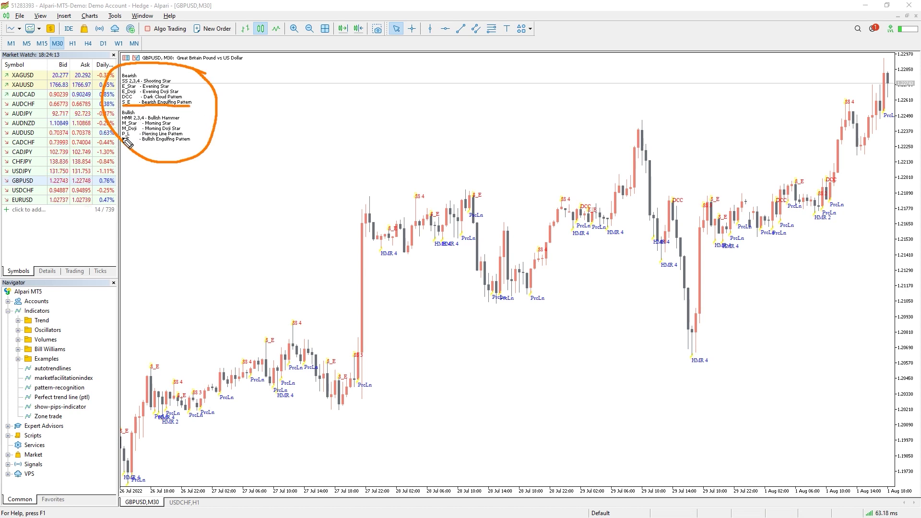
left_click_drag(168, 139, 188, 140)
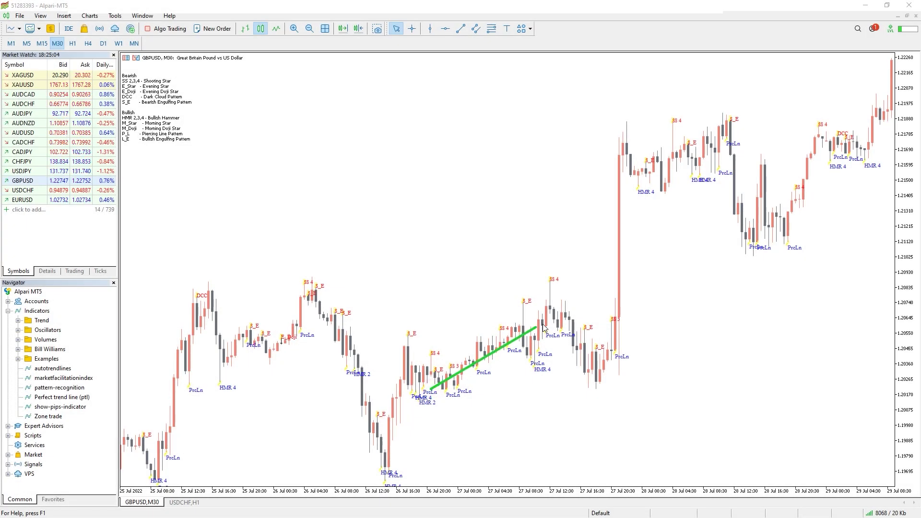
Mark the late-July rise, SS 4 label, both S_E labels and the price move with pen strokes
left_click_drag(543, 324, 565, 308)
left_click_drag(442, 365, 431, 365)
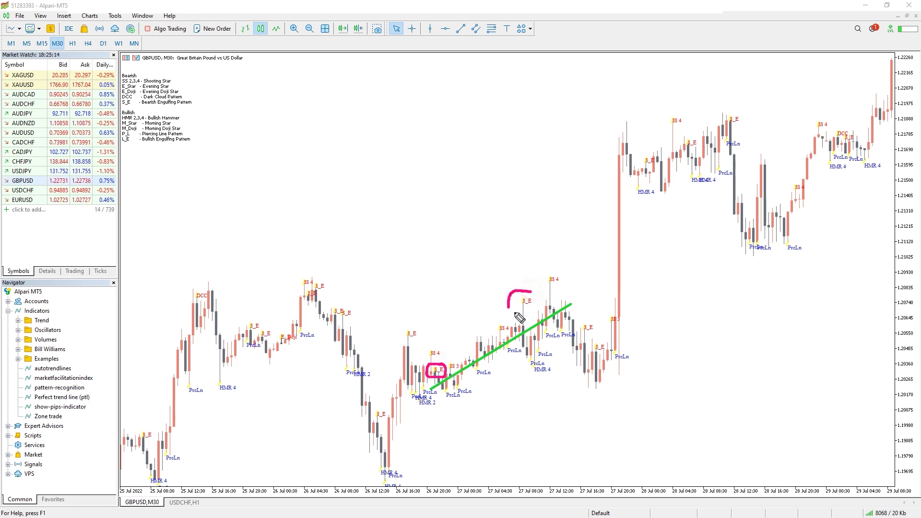
left_click_drag(446, 371, 488, 388)
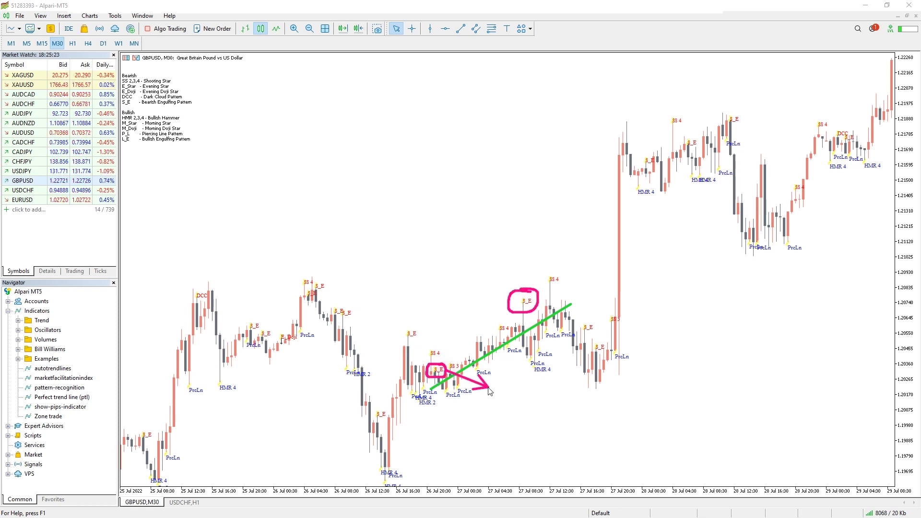
left_click_drag(520, 312, 552, 342)
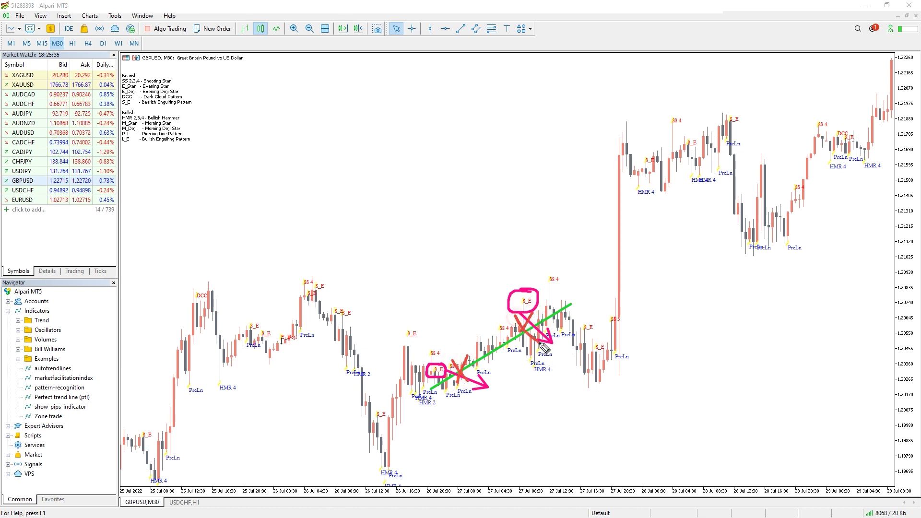
left_click_drag(433, 284, 499, 446)
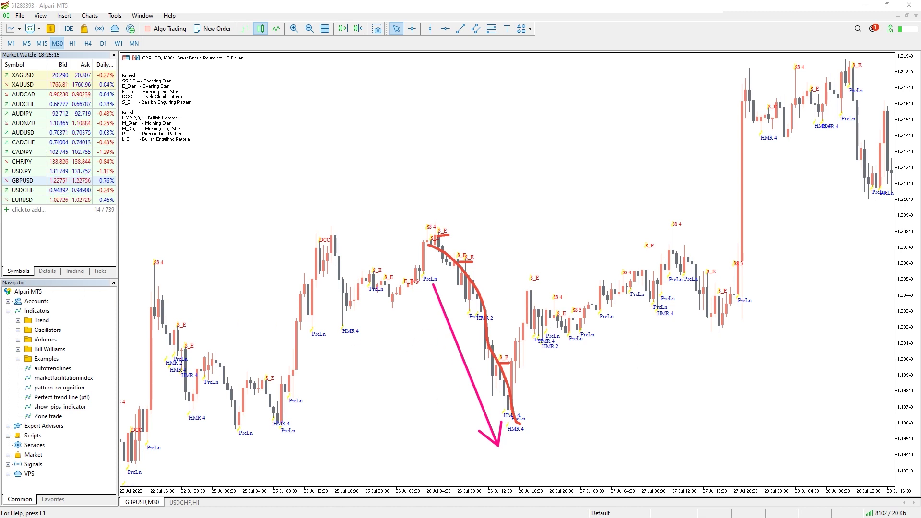
Clear the hand-drawn annotations from the GBPUSD chart
key("e")
scroll(191, 237, "down", 5)
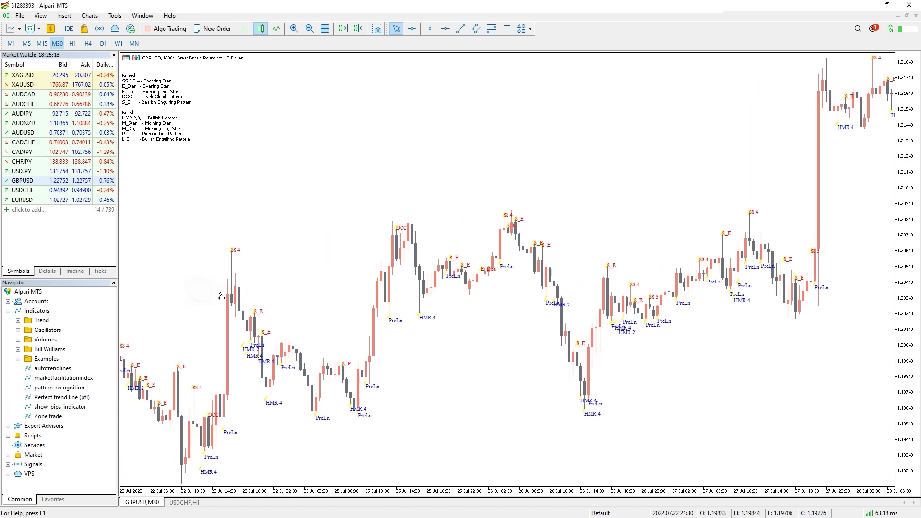
scroll(303, 170, "down", 10)
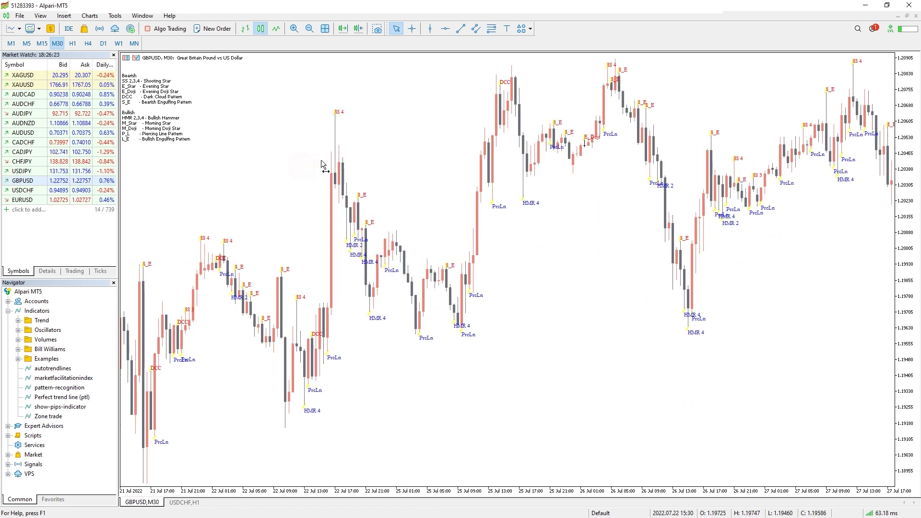
Set pattern-recognition inputs: Hammer_4 hidden, Dark Cloud Cover Magenta, new Piercing Line colour
right_click(372, 149)
left_click(409, 205)
double_click(383, 211)
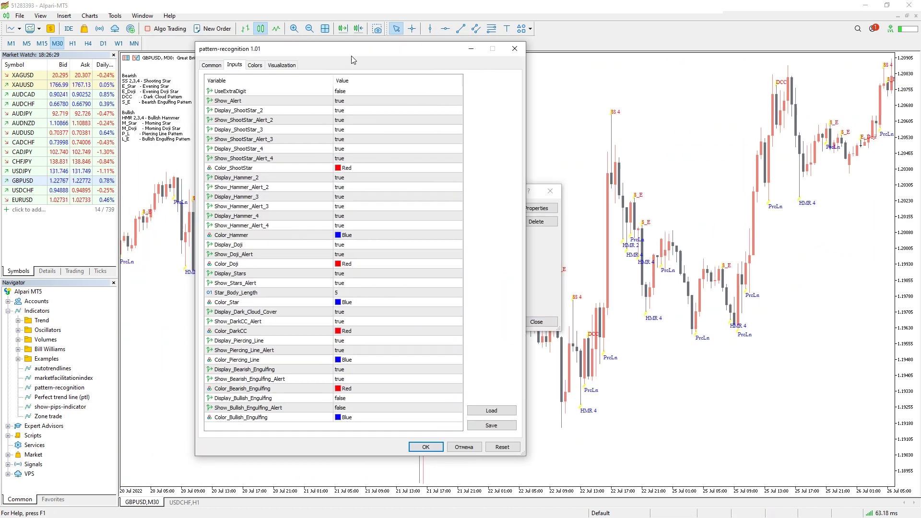
left_click(344, 101)
left_click(345, 121)
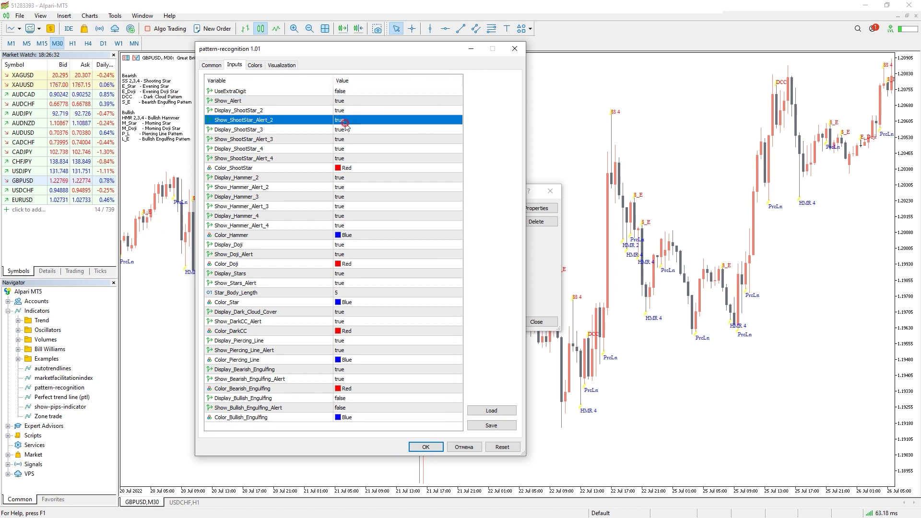
left_click(345, 216)
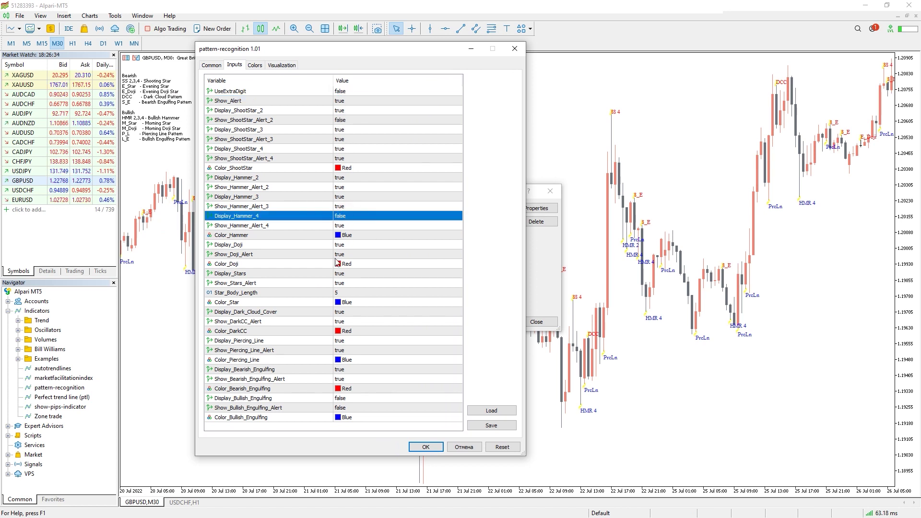
left_click(338, 330)
left_click(364, 331)
left_click(391, 391)
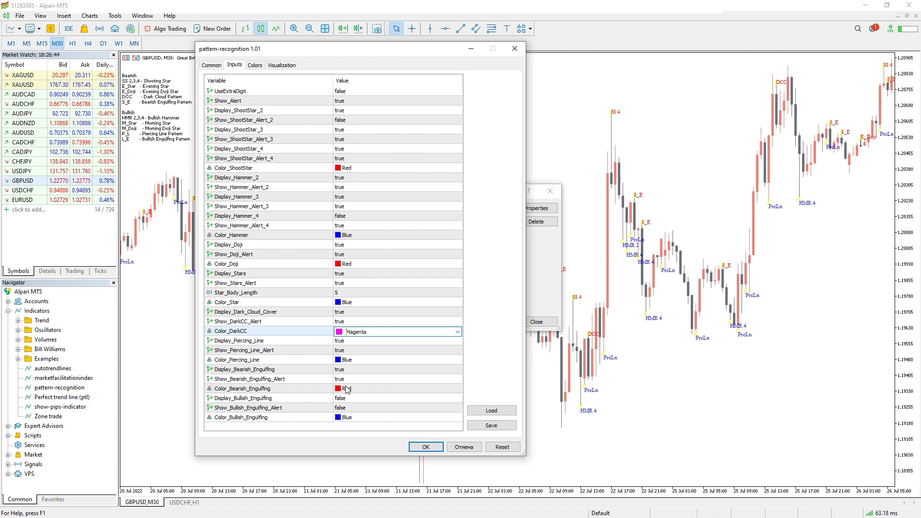
left_click(355, 360)
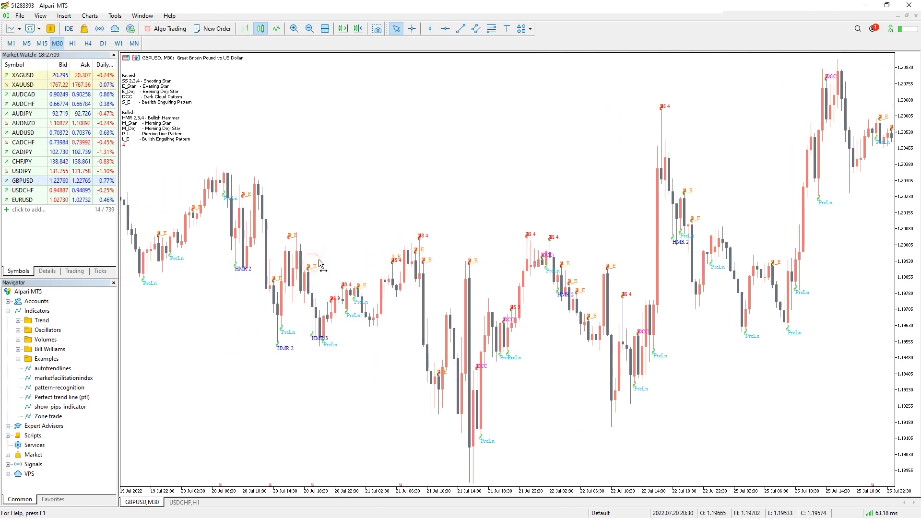
Compare the pattern labels on H1 bars, then return GBPUSD to the M30 timeframe
left_click_drag(319, 259, 407, 221)
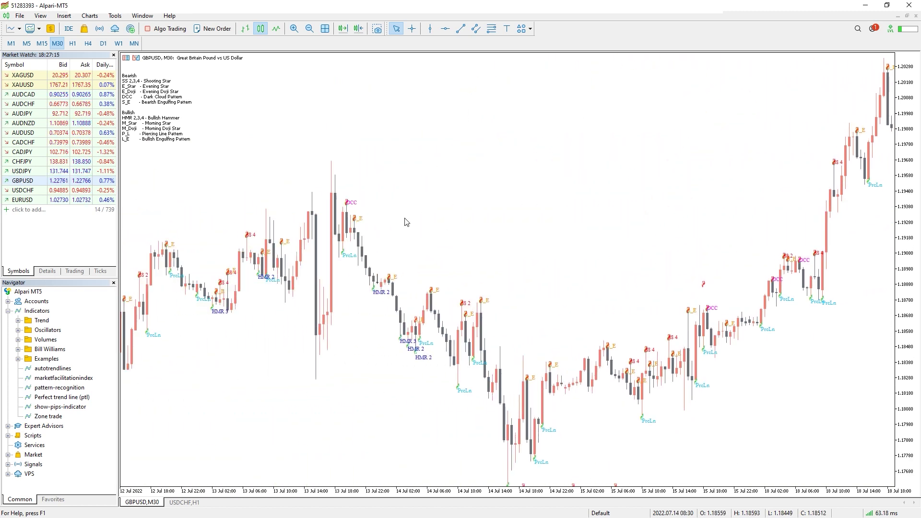
left_click(75, 47)
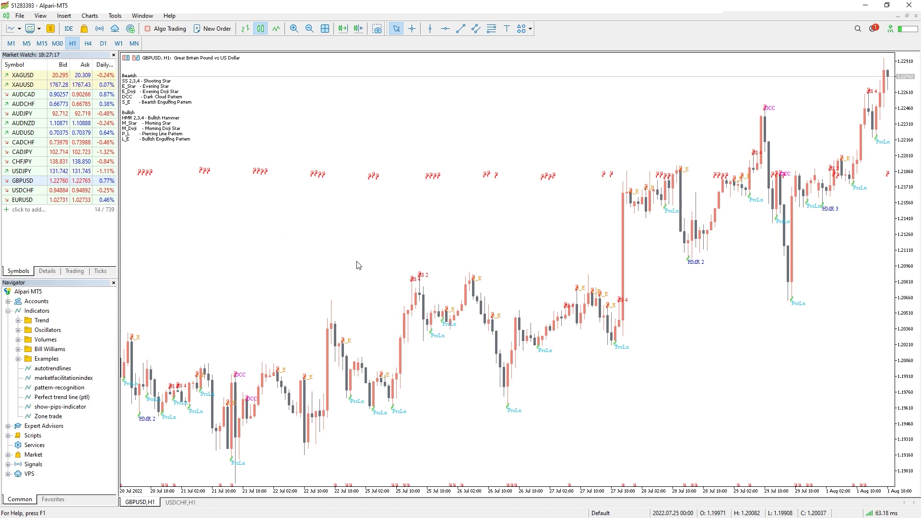
left_click_drag(356, 262, 434, 245)
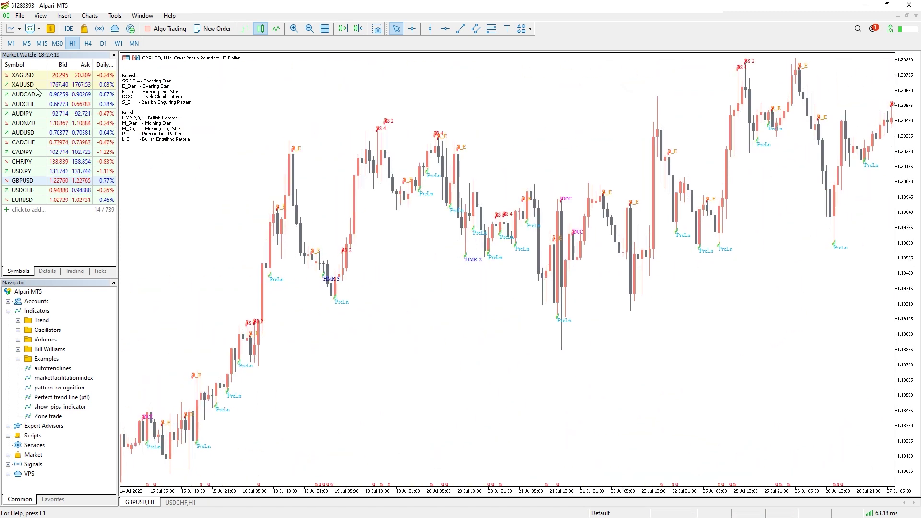
left_click(57, 44)
Dismiss the alert, delete pattern-recognition via the Ctrl+I indicator list, and show H1 bars
left_click_drag(232, 216, 243, 214)
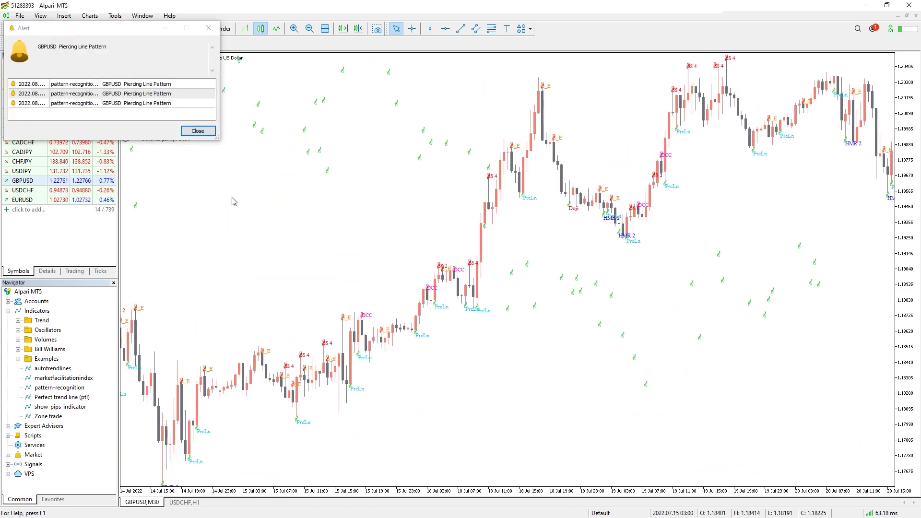
left_click(198, 131)
left_click(290, 223)
key("ctrl+i")
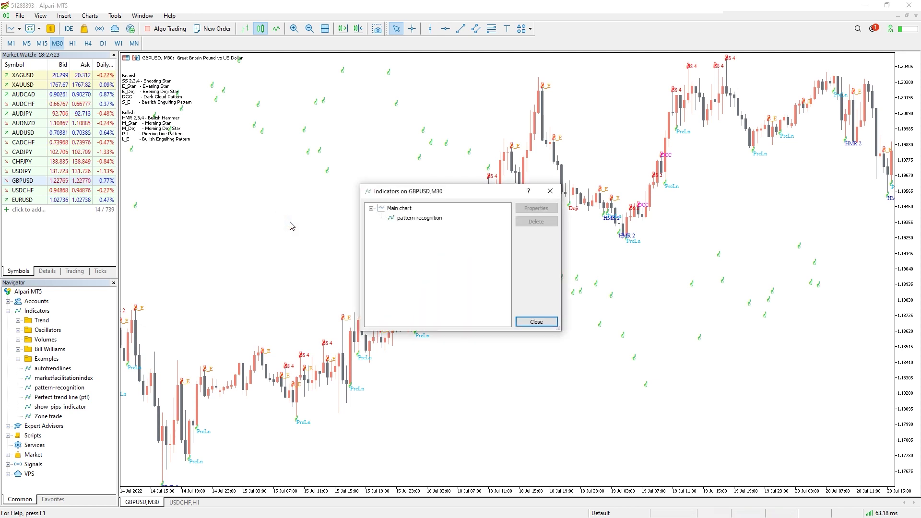
left_click(405, 219)
left_click(533, 223)
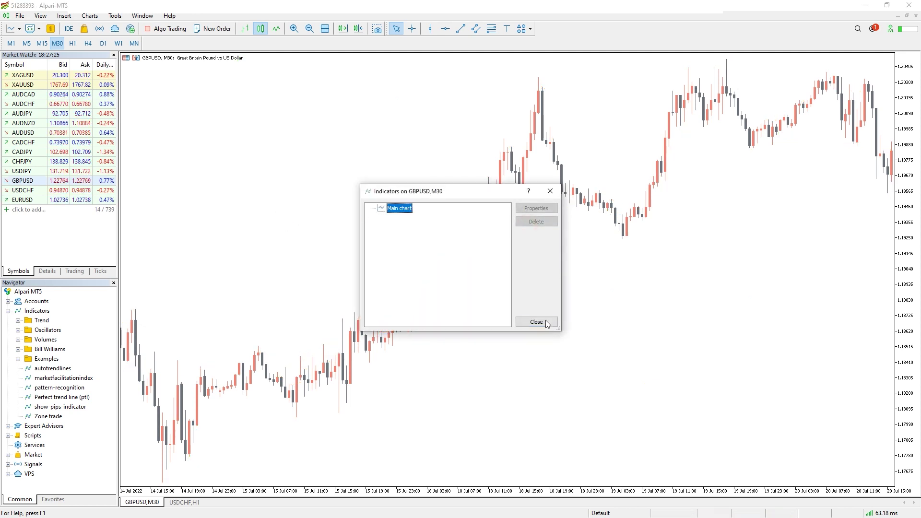
left_click(536, 322)
left_click(72, 43)
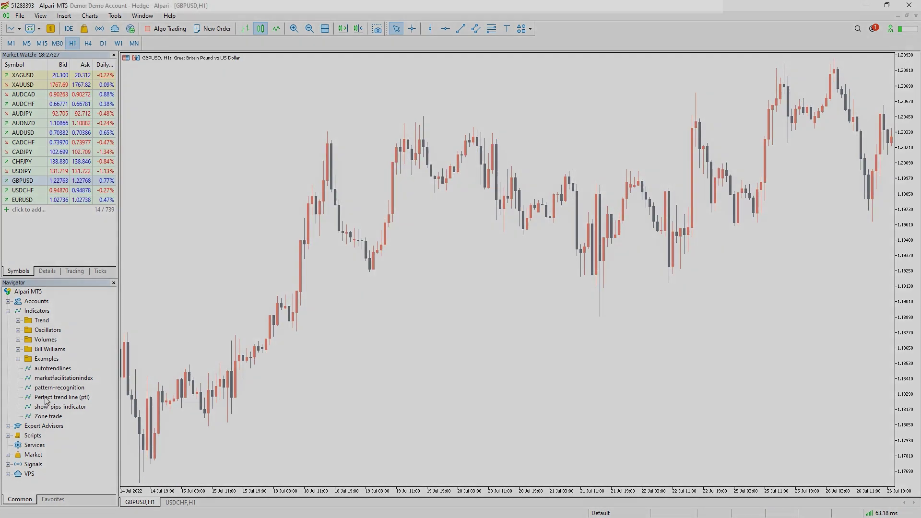